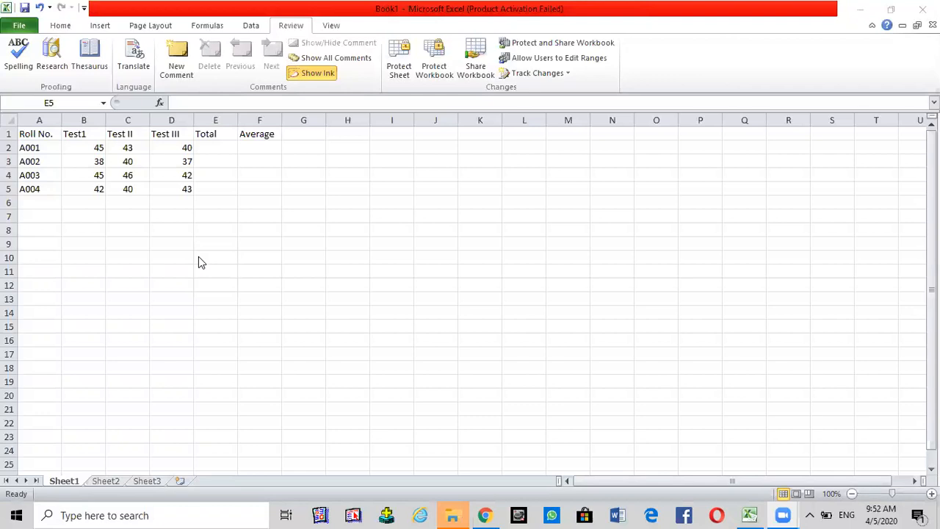
left_click(805, 6)
left_click(61, 26)
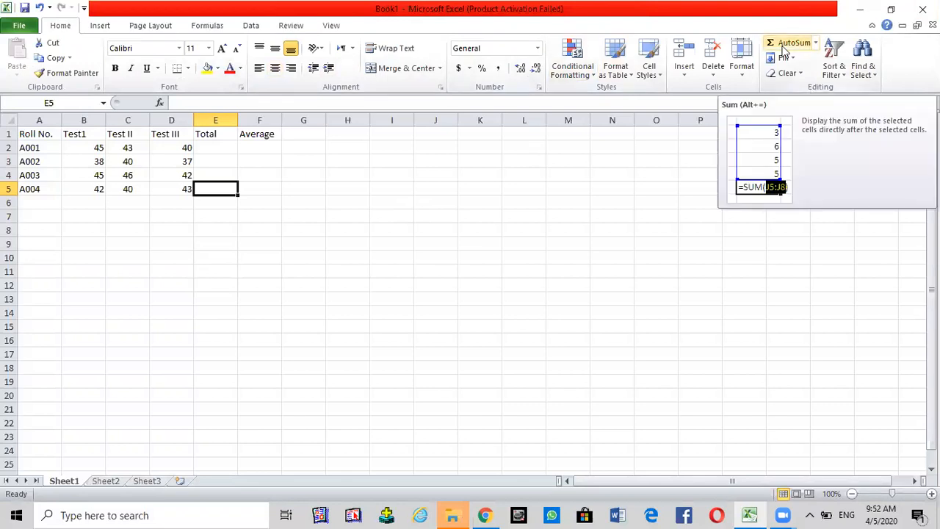
left_click(208, 26)
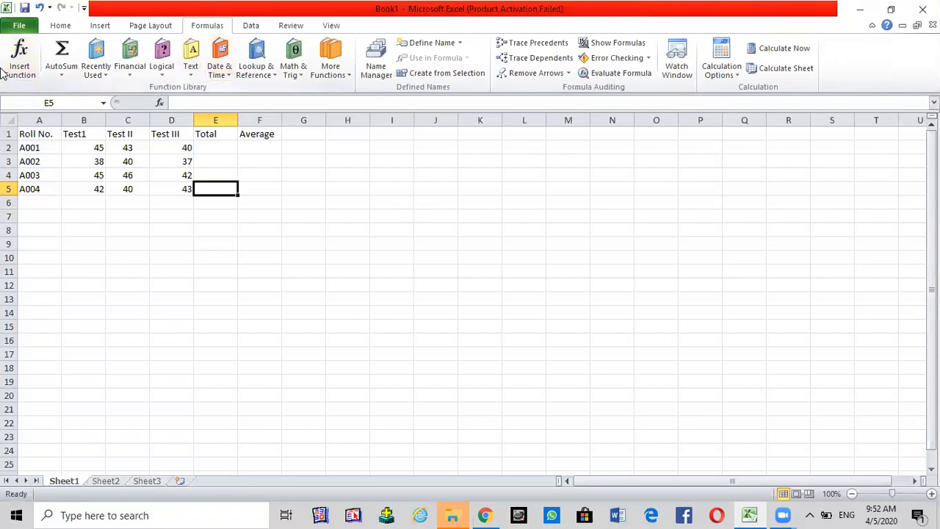
left_click(60, 26)
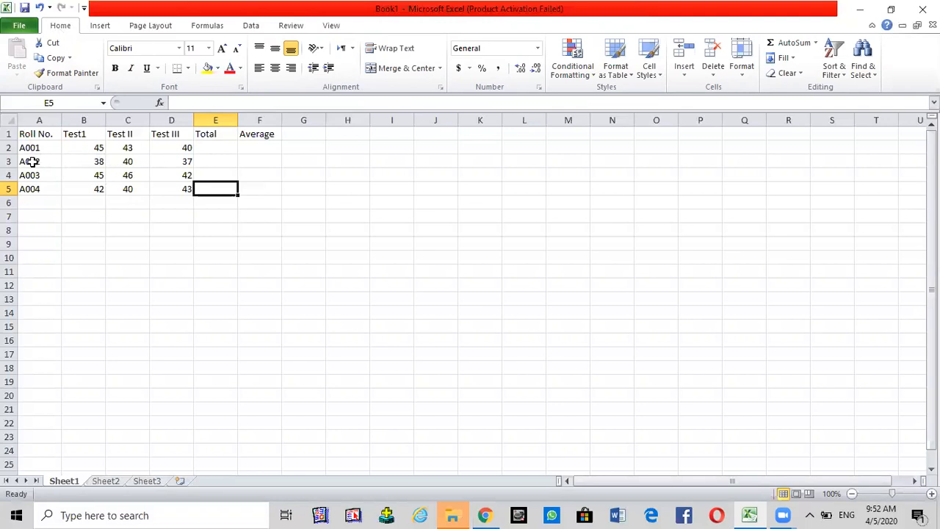
Total the three test marks of roll number A001 in cell E2 with =SUM(B2:D2).
left_click(88, 149)
left_click(187, 147)
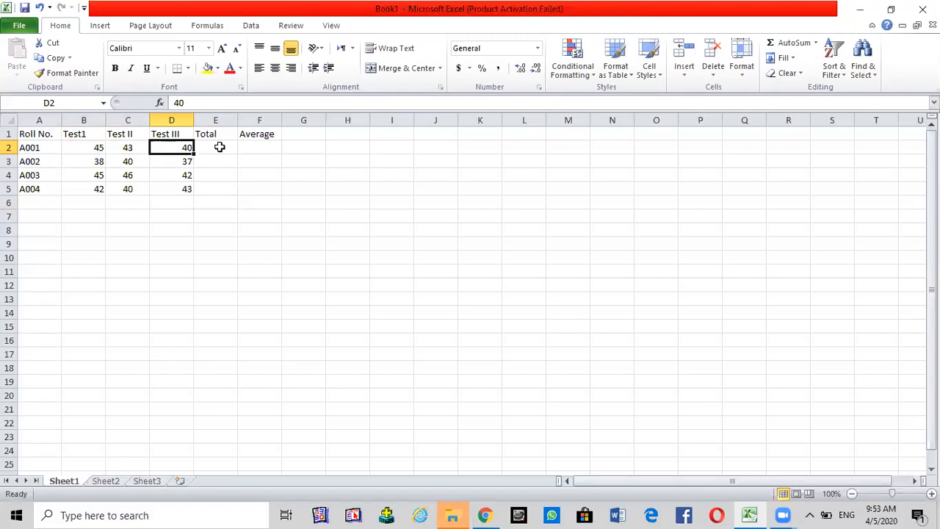
left_click(219, 147)
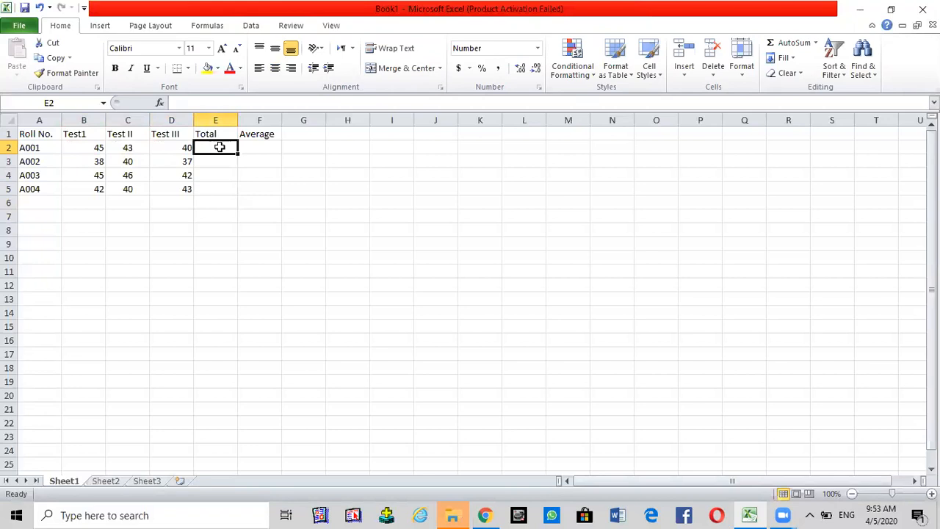
left_click(197, 103)
left_click(196, 103)
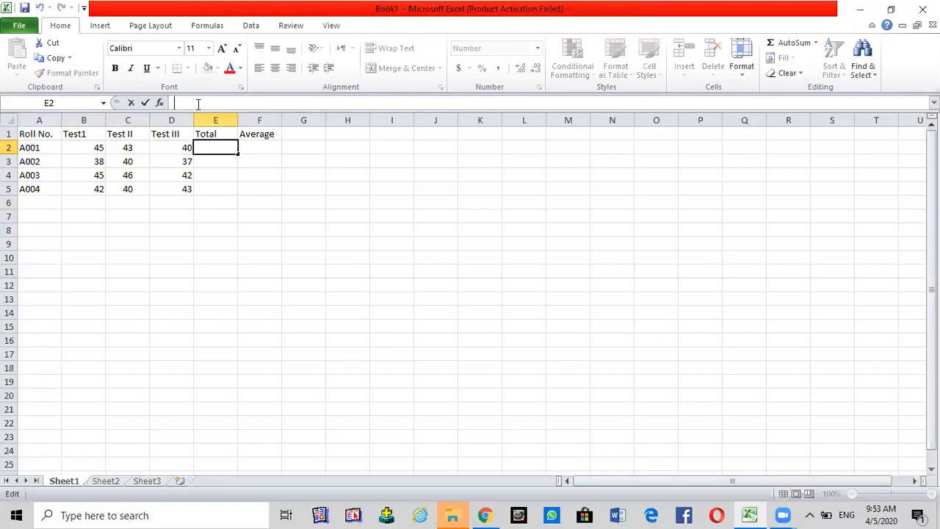
type("=")
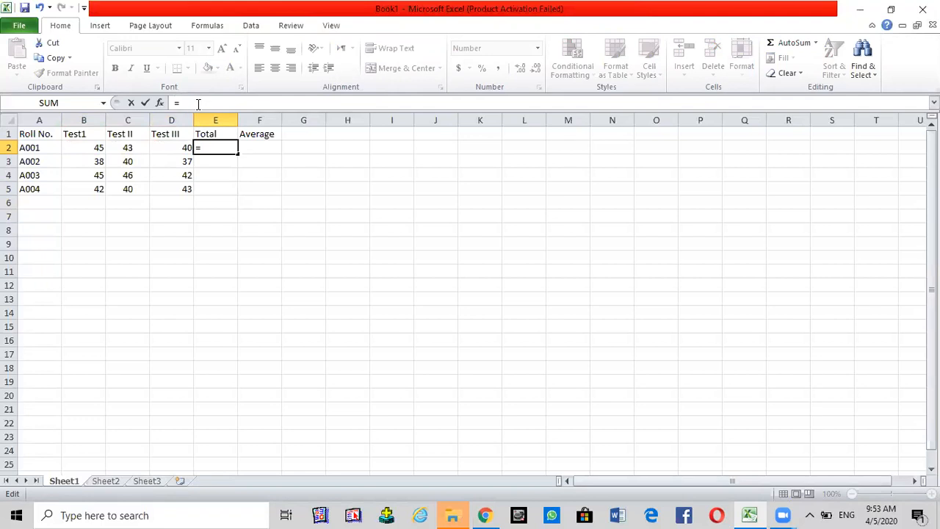
left_click(786, 44)
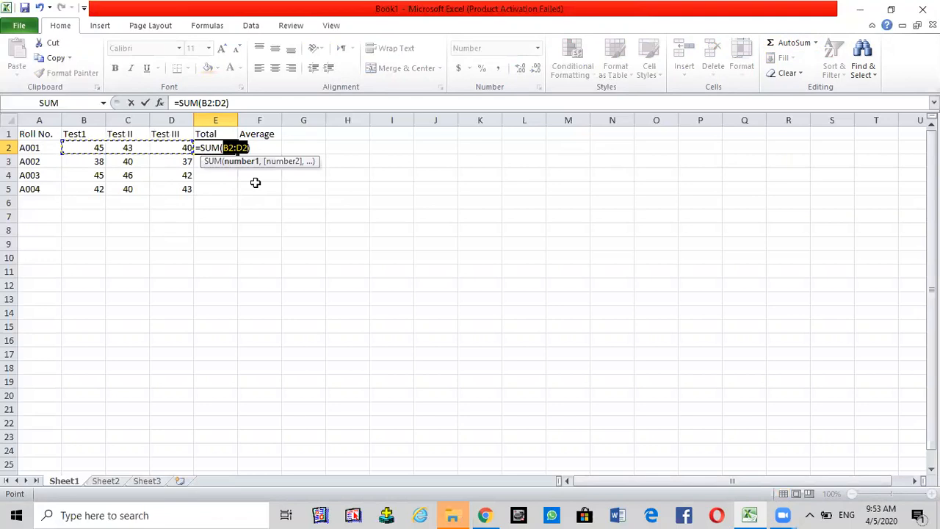
key("Return")
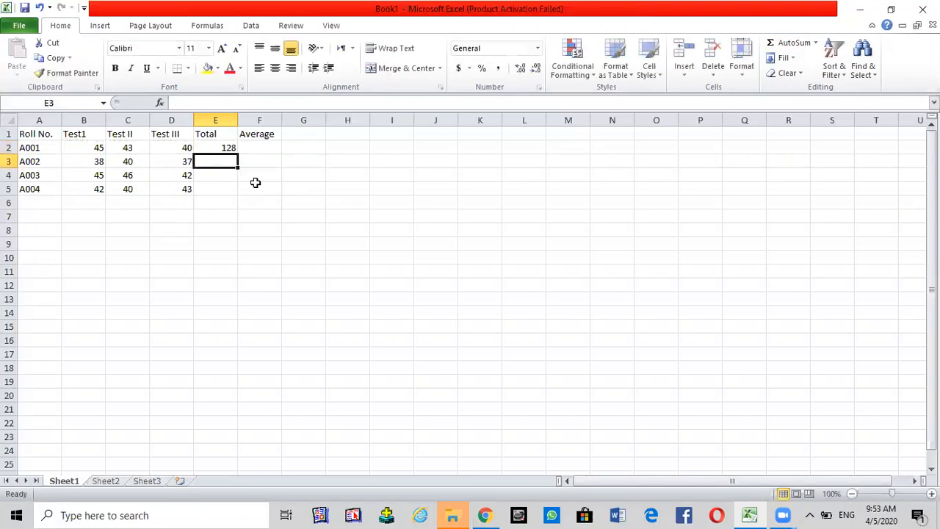
Fill the Total formula from E2 down through E5 for the remaining roll numbers.
left_click(222, 147)
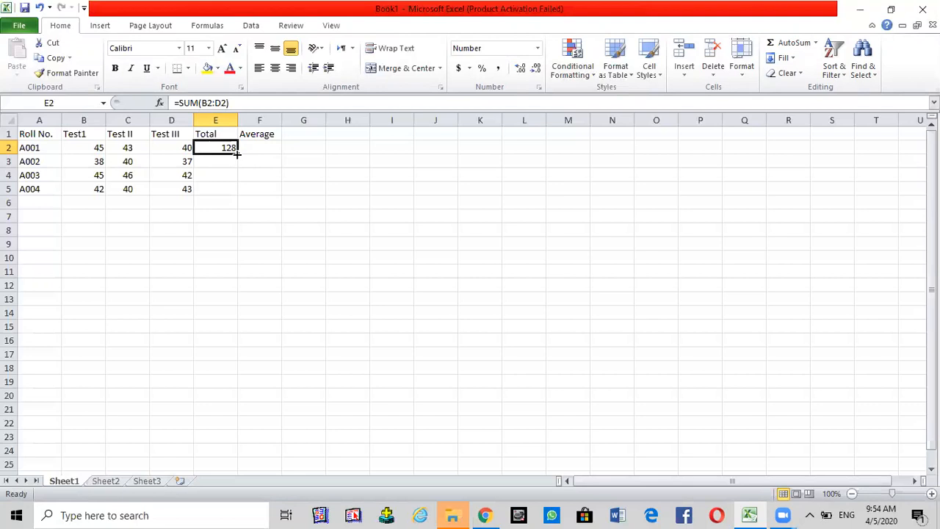
left_click_drag(236, 153, 234, 193)
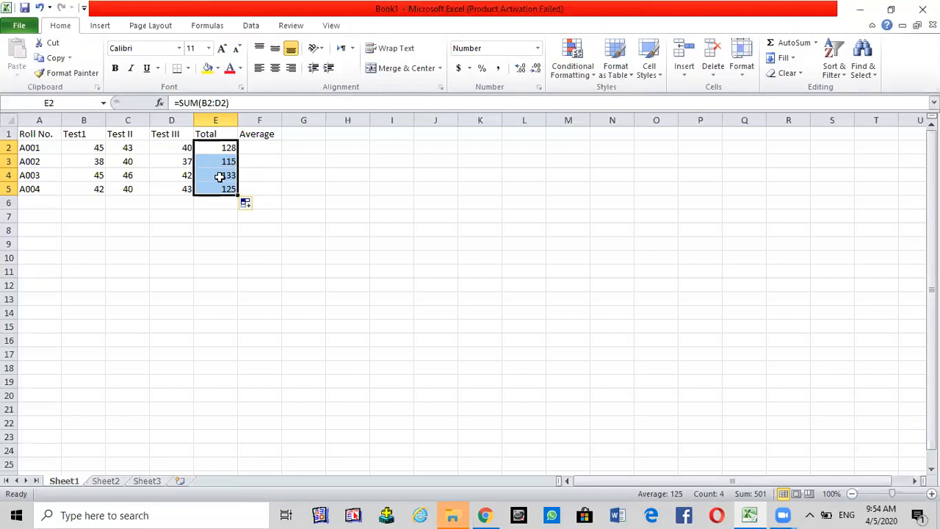
Examine the formulas in the Total column cells to compare the row references each one uses.
left_click(225, 189)
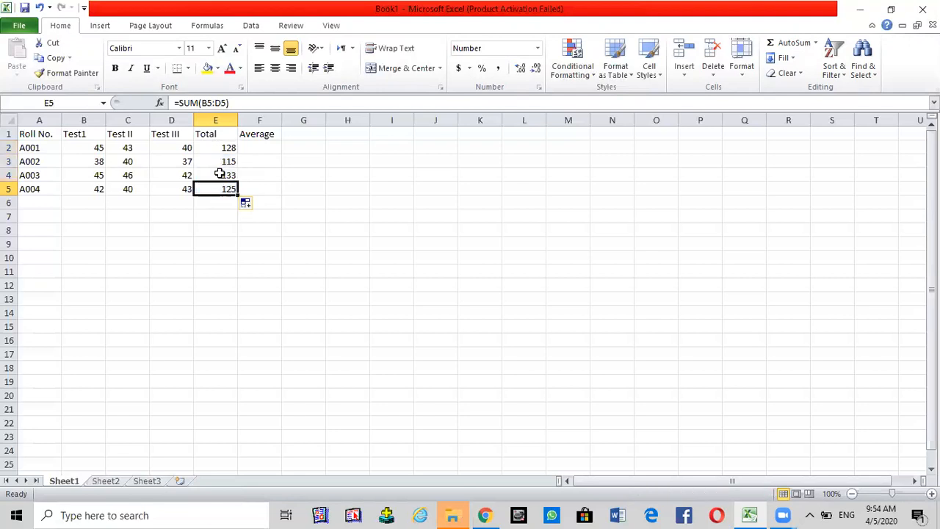
left_click(220, 160)
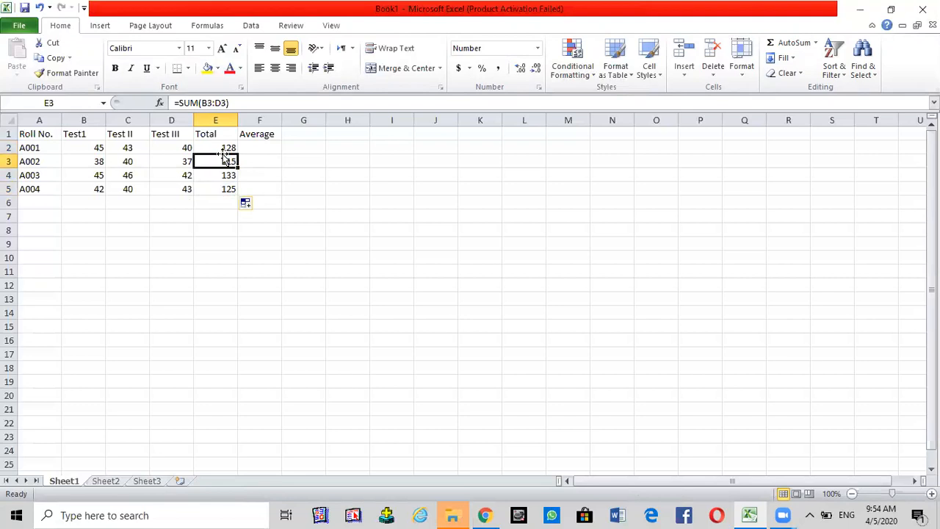
left_click(224, 148)
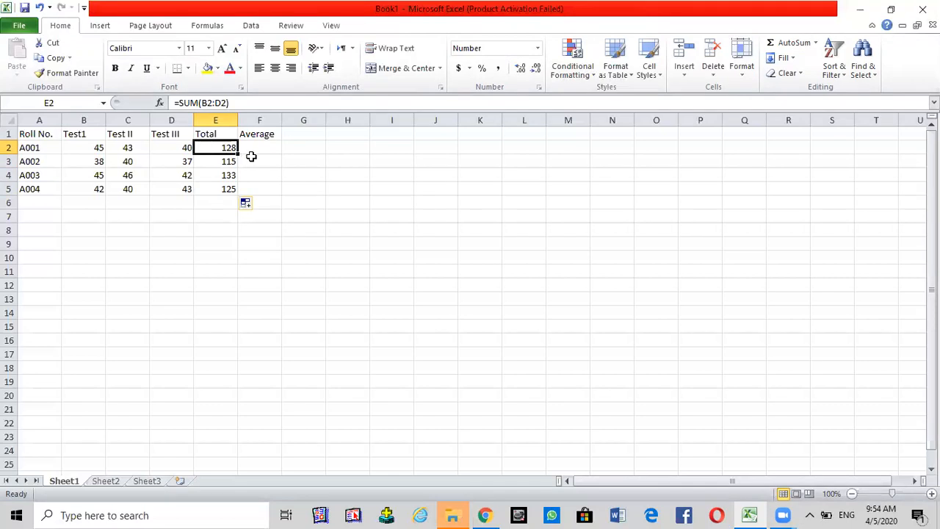
left_click(215, 160)
left_click(211, 147)
left_click(206, 102)
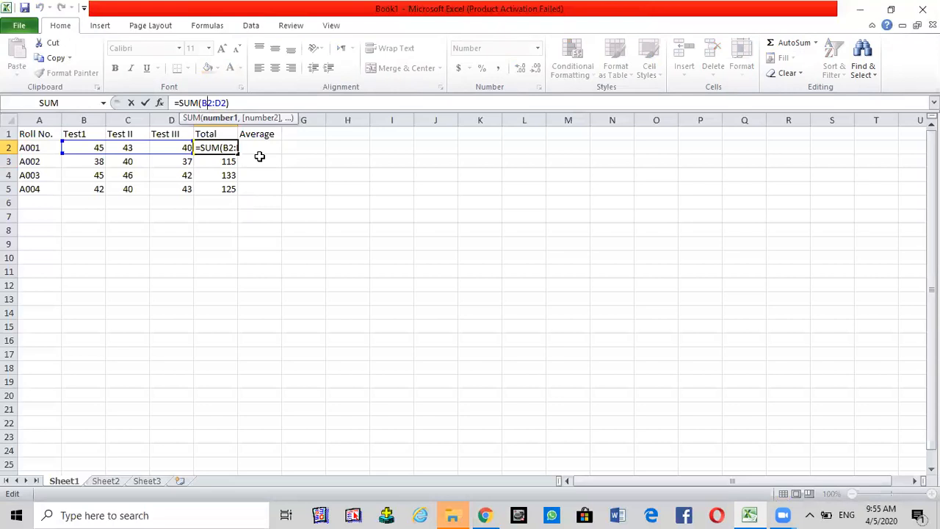
key("Escape")
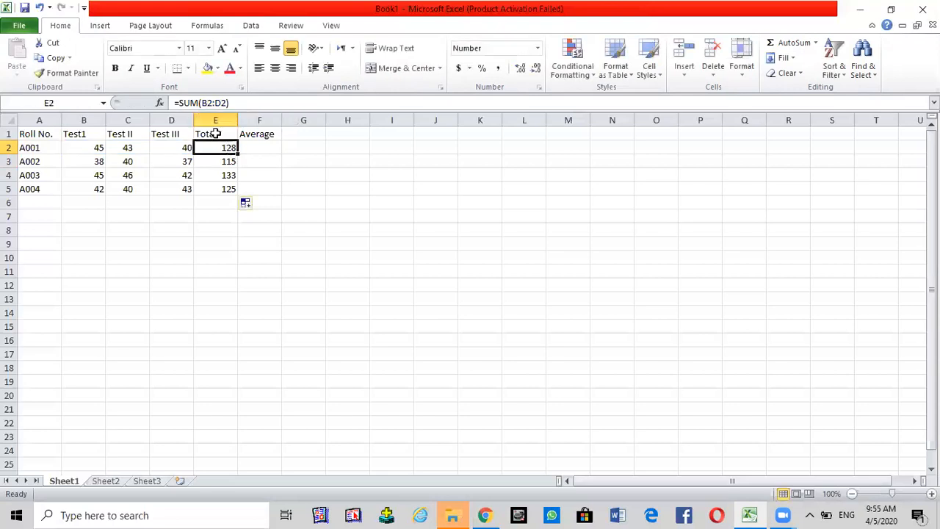
left_click(210, 160)
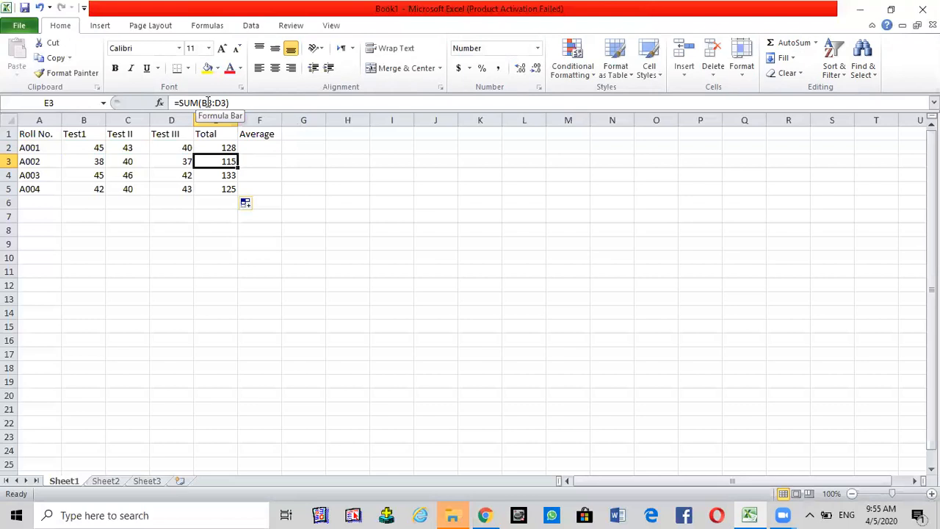
left_click(218, 175)
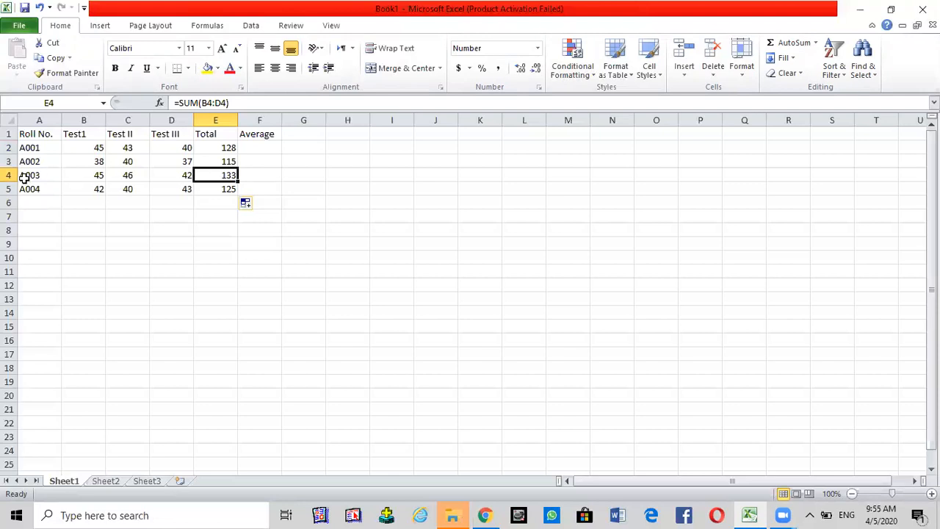
left_click_drag(221, 227, 219, 218)
left_click(218, 147)
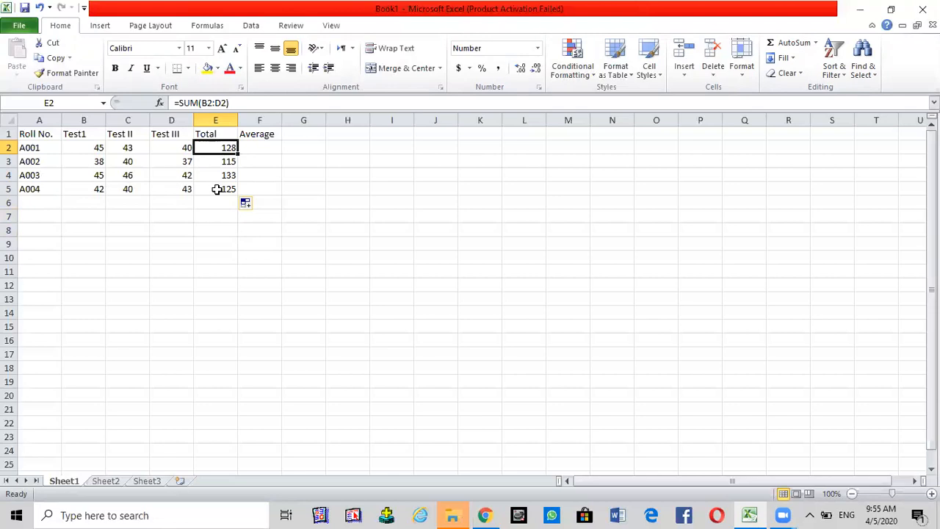
Calculate the average of A001's three test marks in cell F2 with =AVERAGE(B2:D2), leaving out the Total column.
left_click(260, 147)
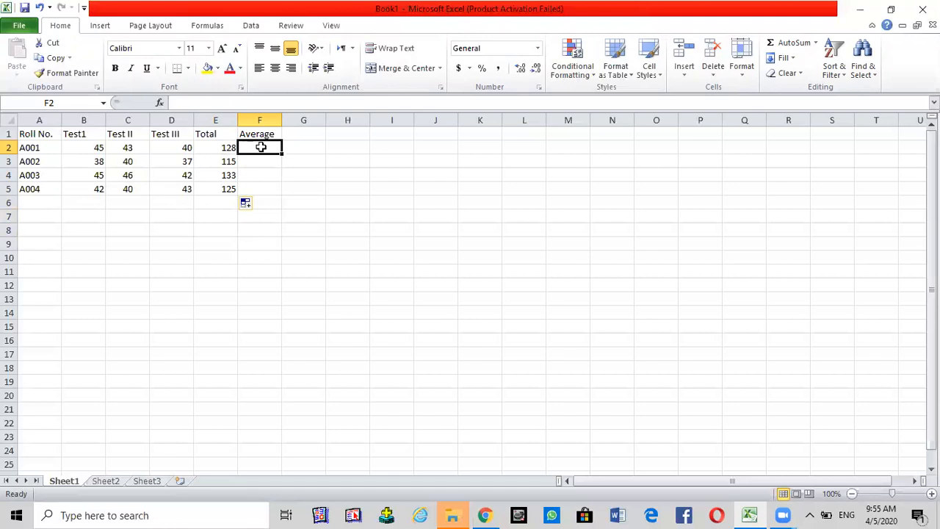
left_click(256, 159)
left_click(258, 147)
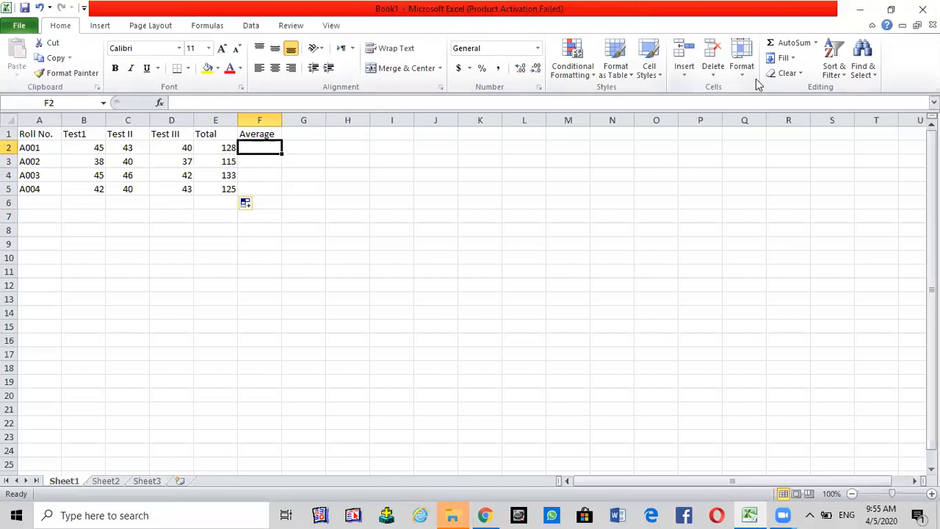
left_click(815, 44)
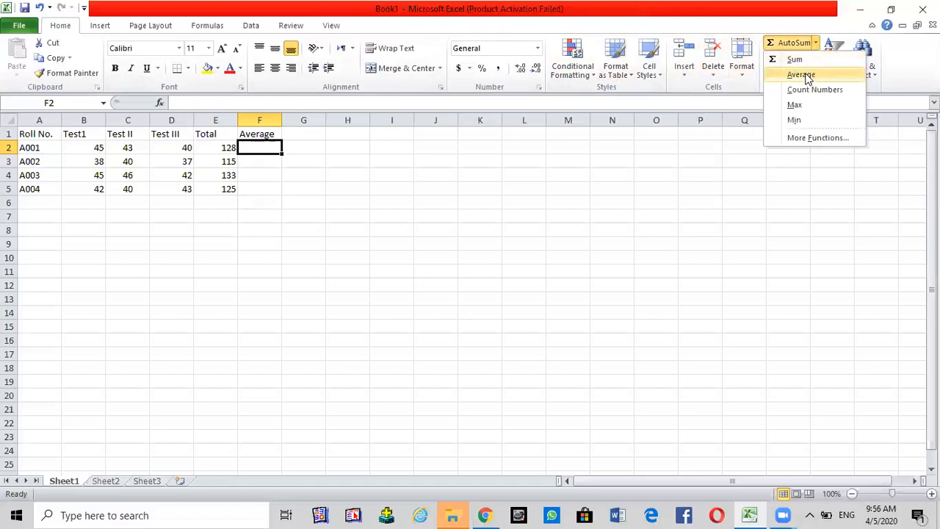
left_click(802, 75)
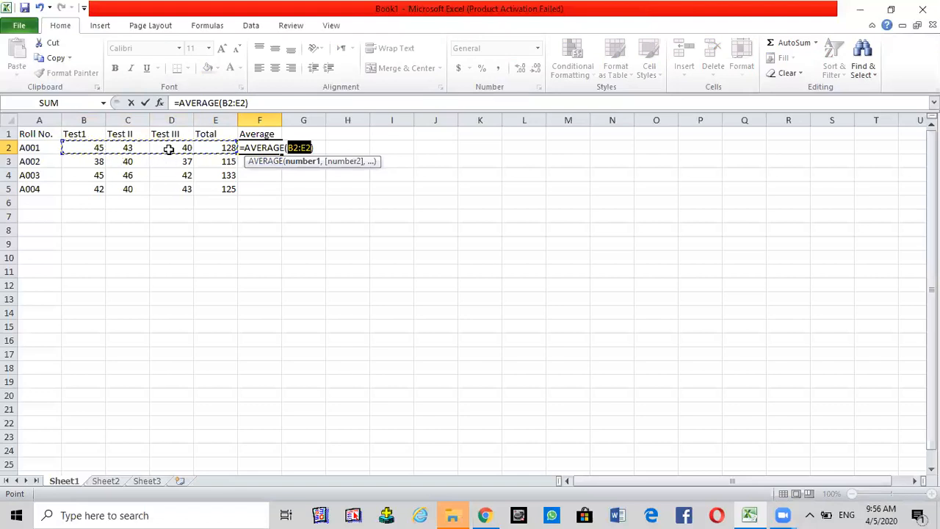
left_click(234, 142)
left_click_drag(233, 144, 207, 139)
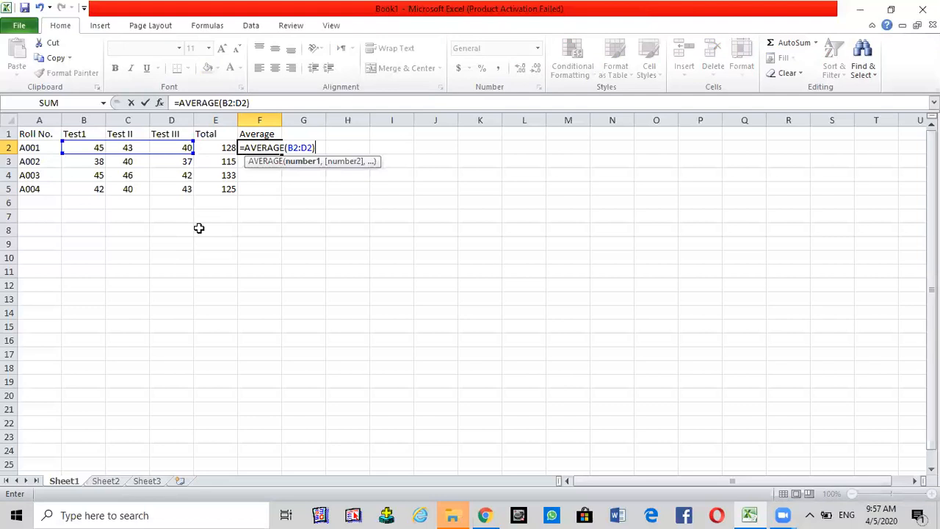
key("Return")
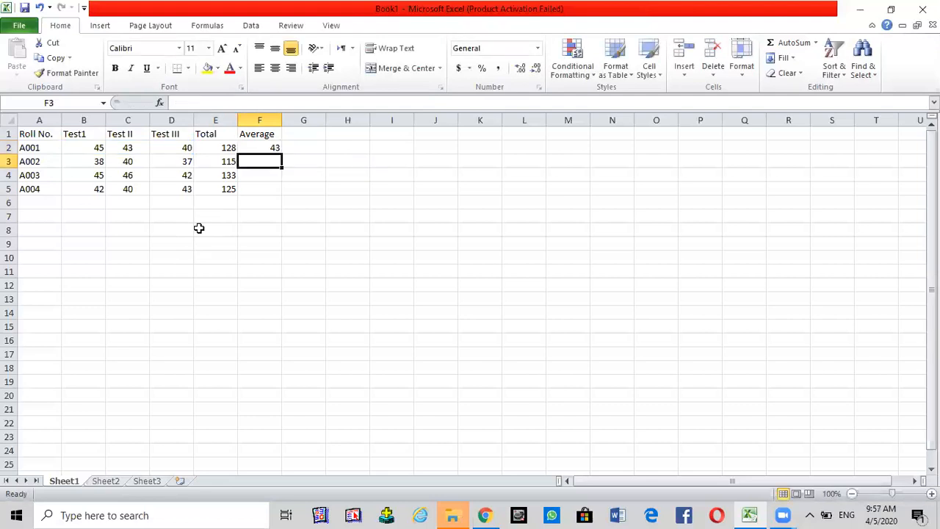
Fill the Average formula from F2 down through F5 for the remaining roll numbers.
left_click(264, 146)
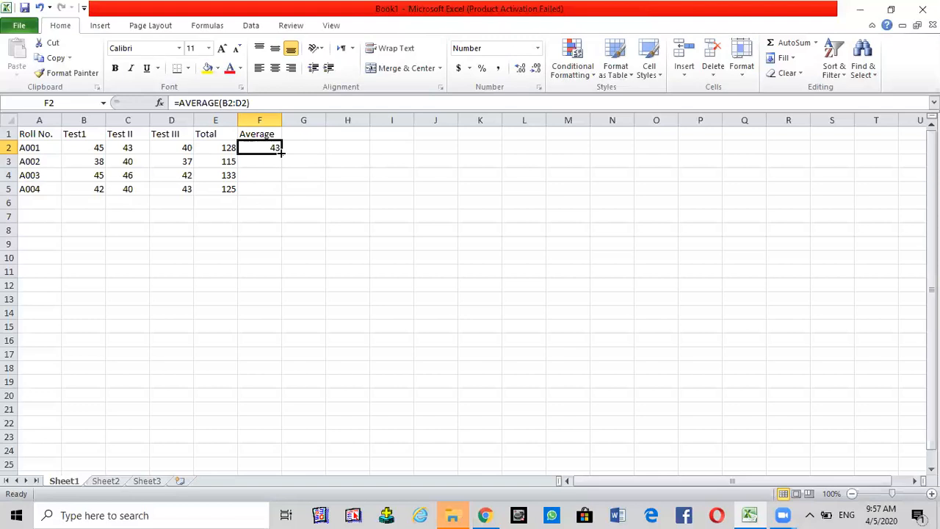
left_click_drag(280, 152, 280, 195)
left_click(288, 226)
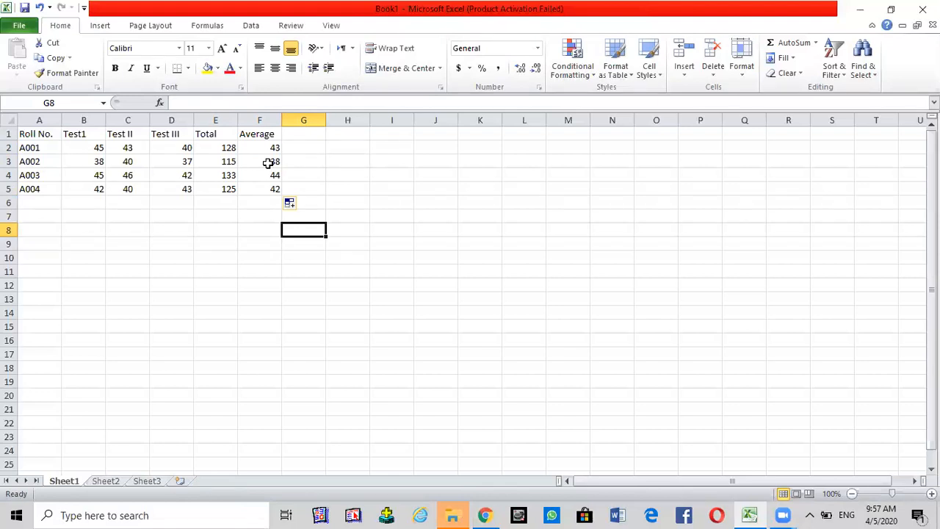
Enter the row label "Maximum" in cell A7 below the marks table and select B7 beside it.
left_click(815, 44)
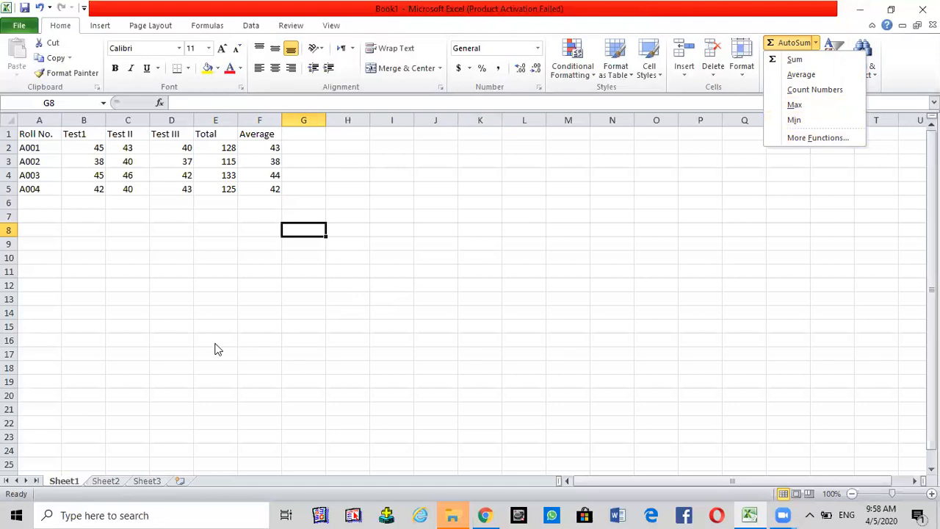
left_click(22, 216)
left_click(28, 215)
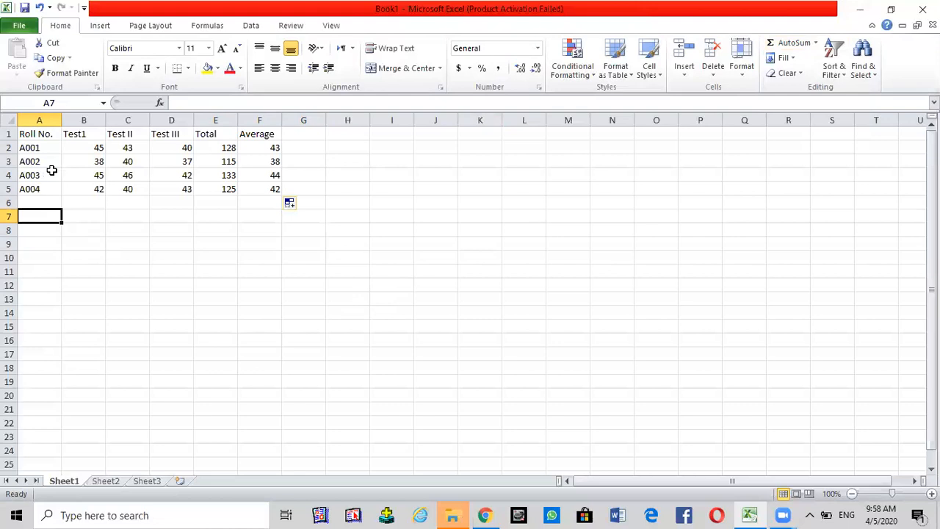
left_click(53, 282)
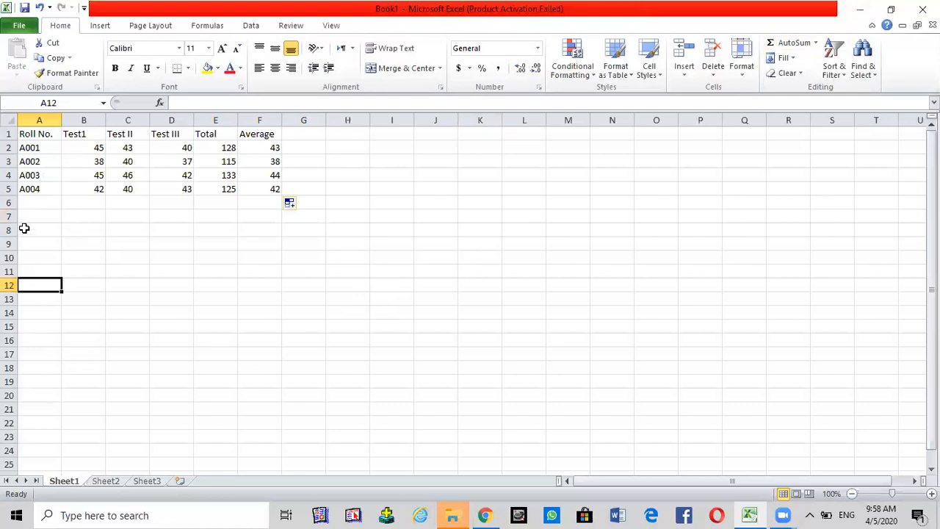
left_click(37, 218)
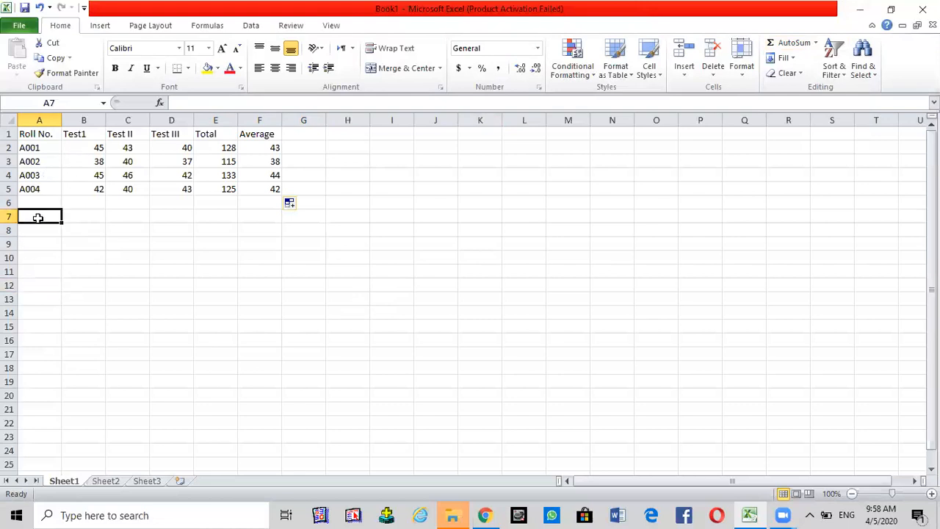
type("M")
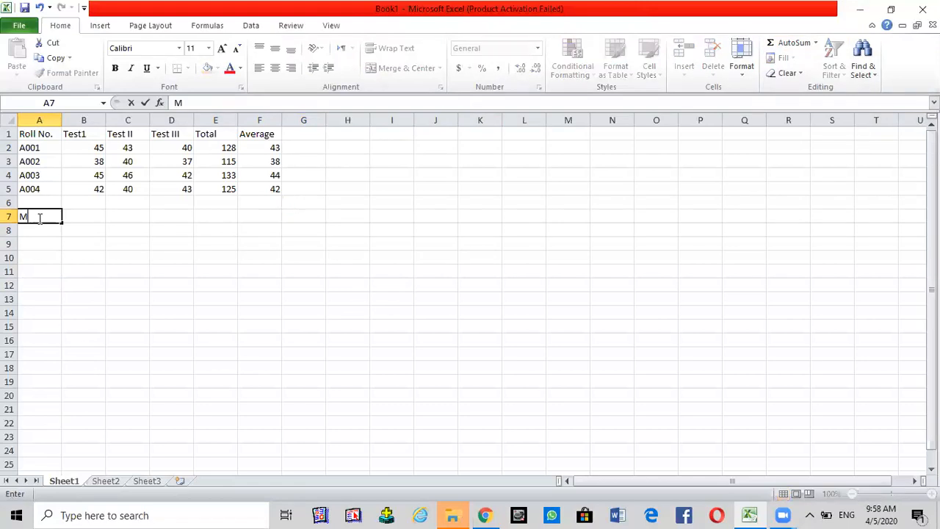
type("aximum")
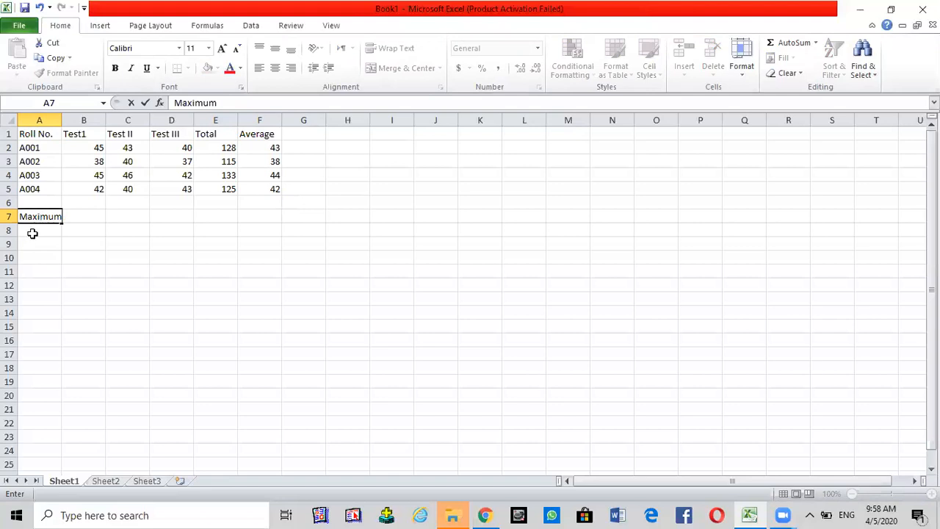
key("F2")
left_click(52, 231)
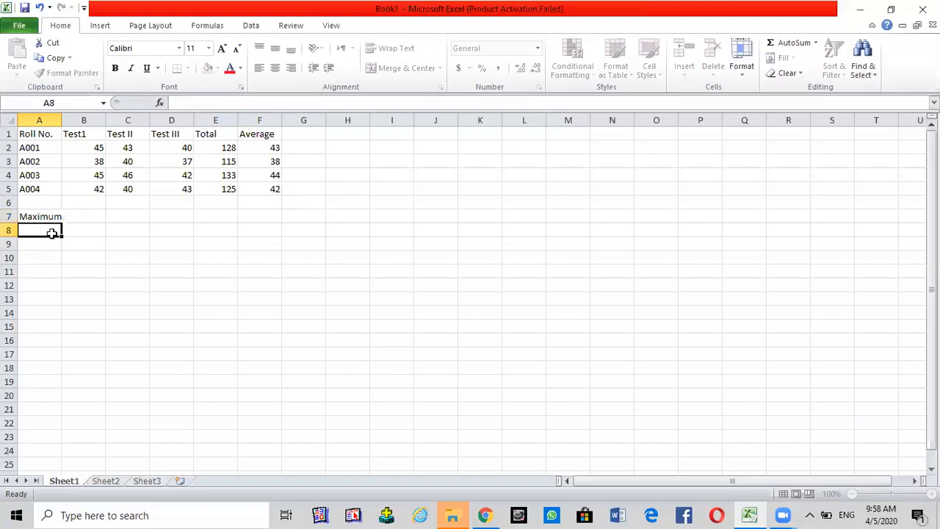
left_click(77, 215)
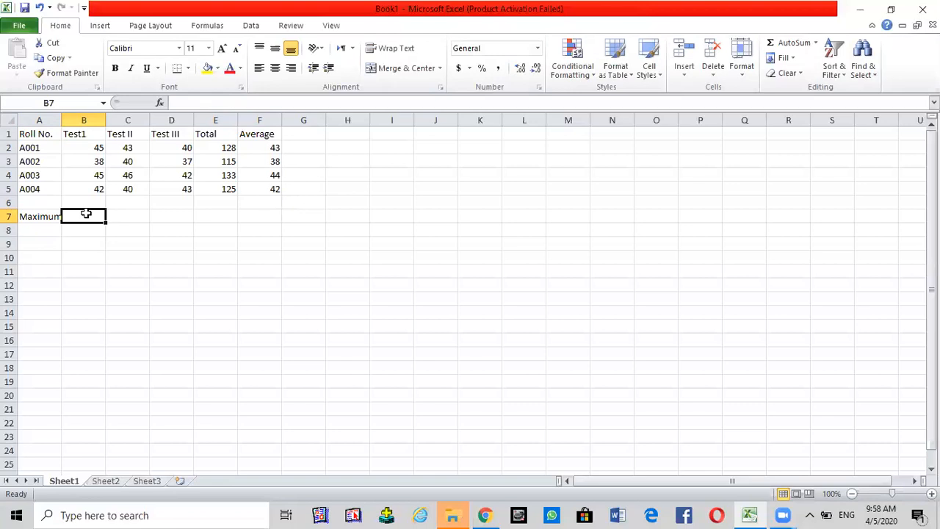
Calculate the highest Test1 mark in cell B7 with =MAX(B2:B5), leaving out the blank row 6.
left_click(88, 267)
left_click(86, 214)
left_click_drag(79, 267, 80, 243)
left_click(84, 218)
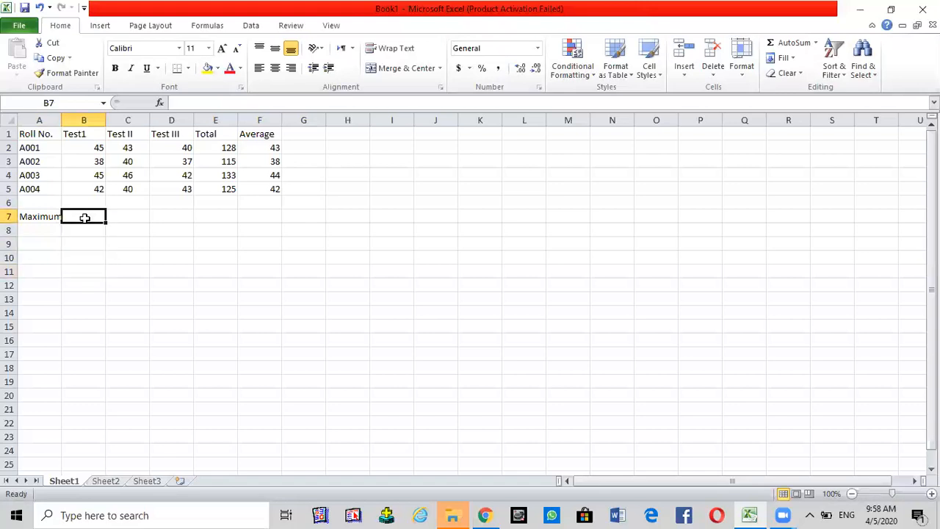
left_click(816, 44)
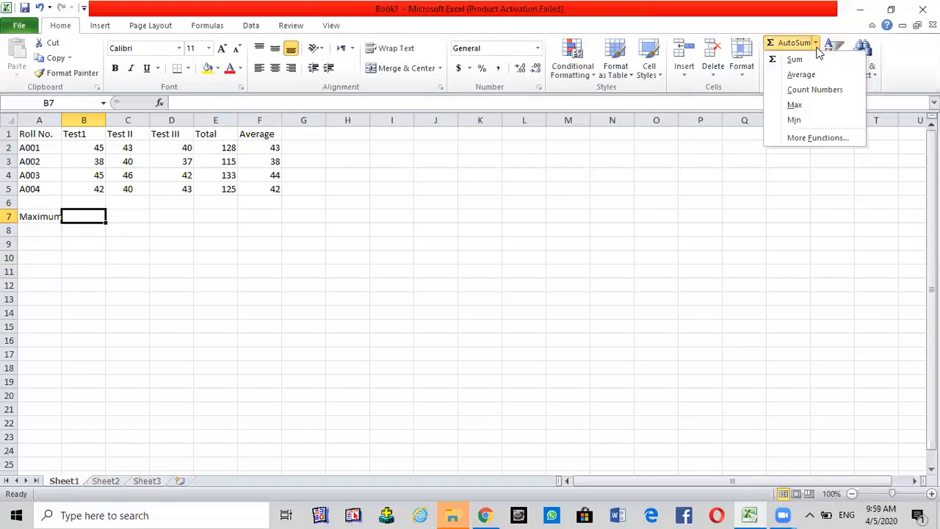
left_click(795, 105)
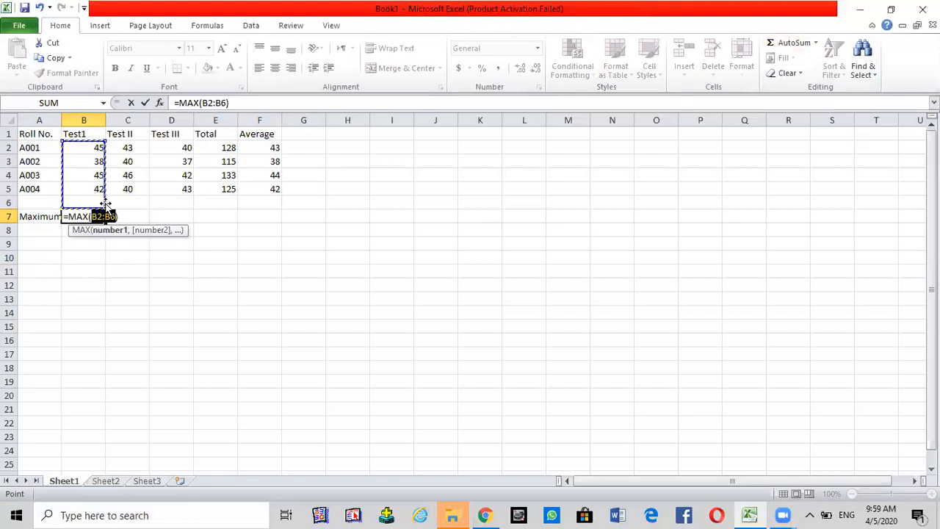
left_click(104, 207)
left_click_drag(105, 206, 108, 199)
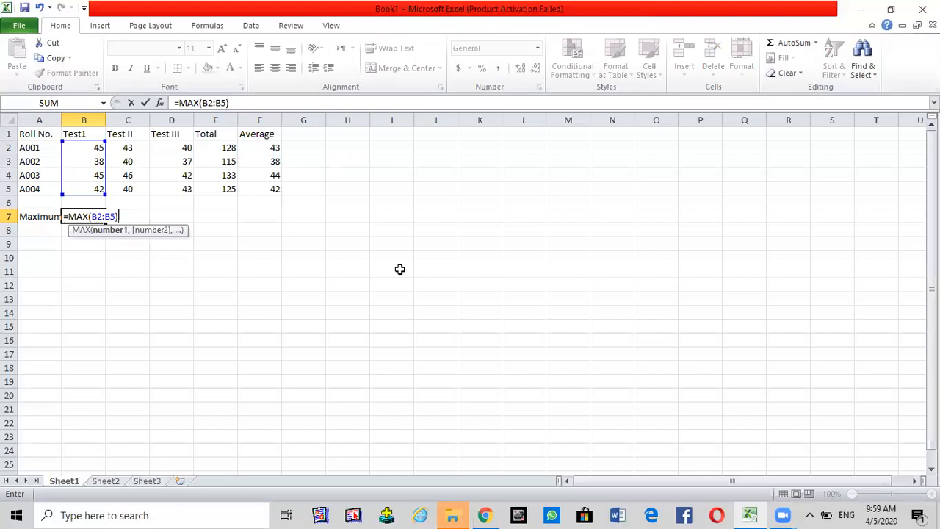
key("Return")
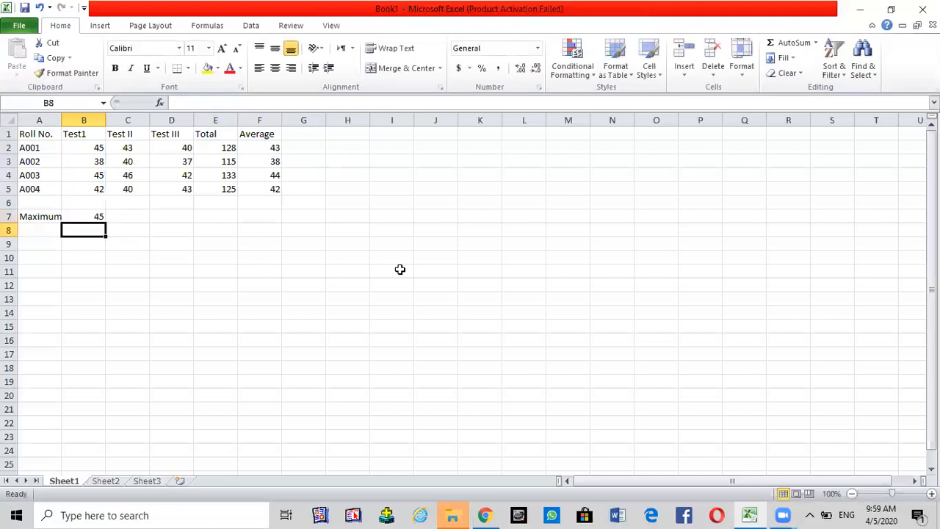
Fill the Maximum formula from B7 across to D7 for Test II and Test III, and check the formula in D7.
left_click(90, 216)
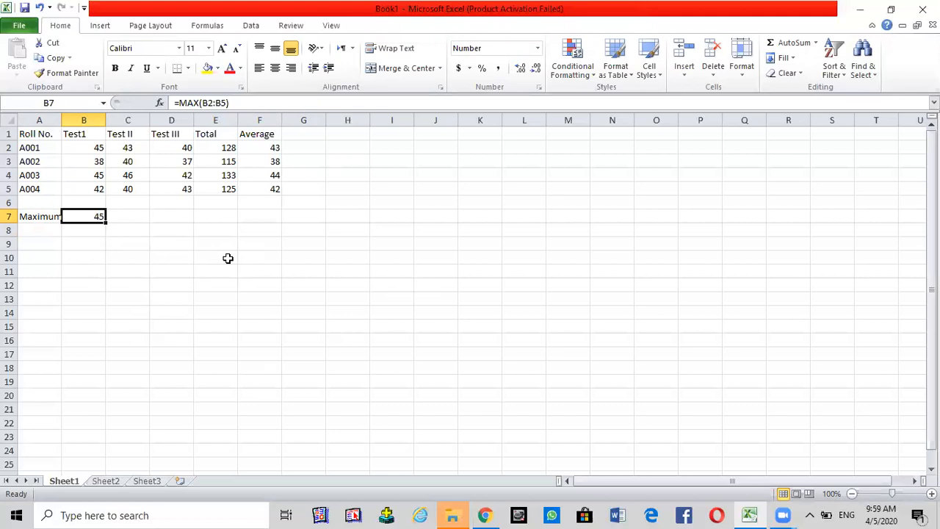
left_click(141, 255)
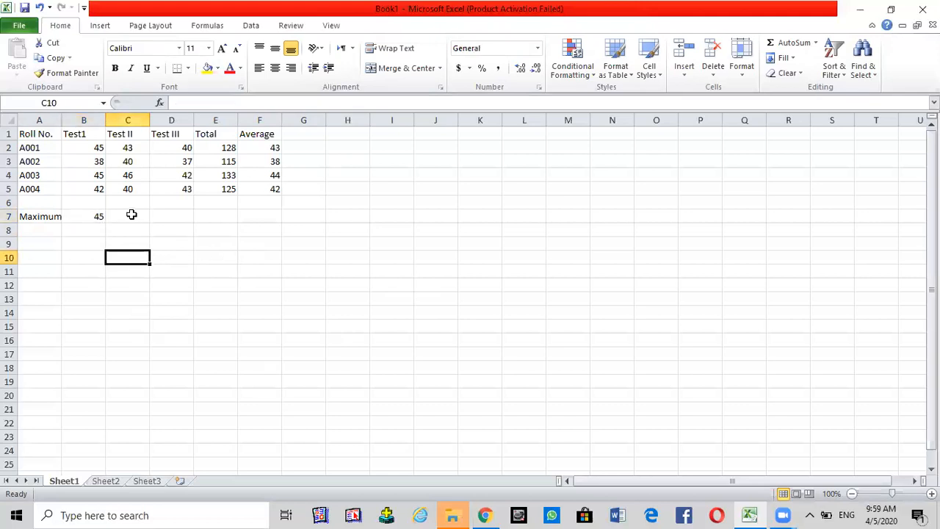
left_click(83, 216)
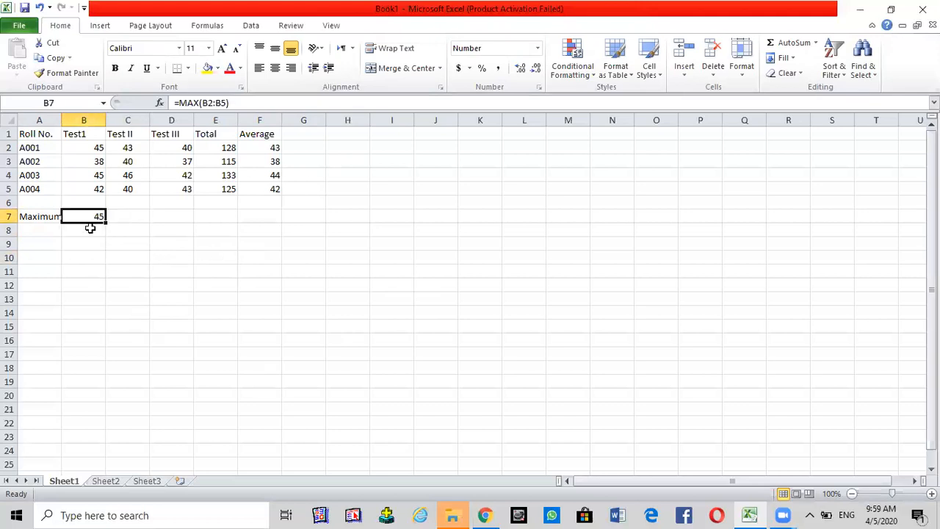
left_click(113, 257)
left_click(90, 216)
left_click(86, 247)
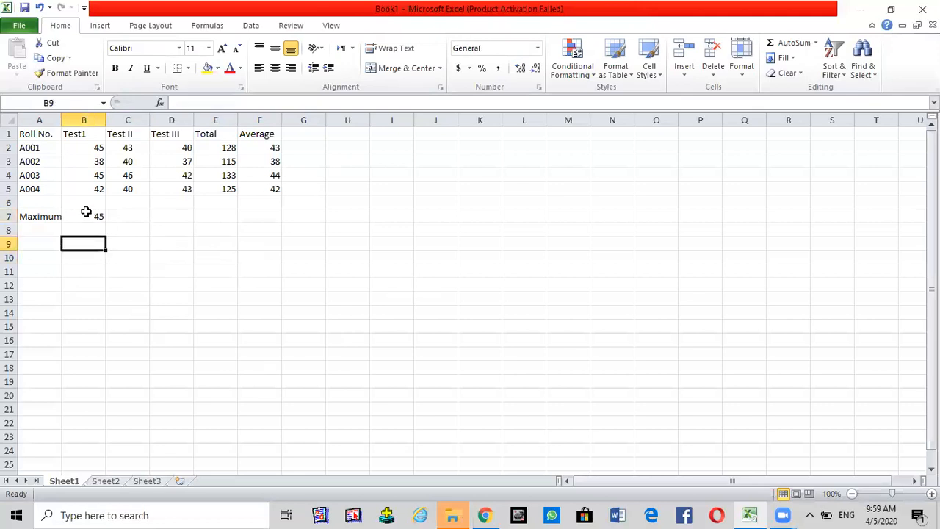
left_click(84, 216)
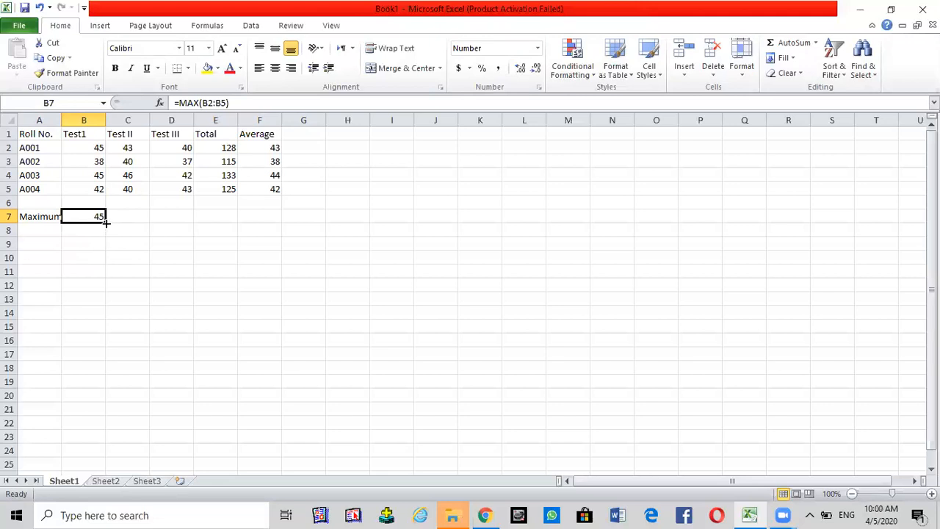
left_click_drag(106, 223, 178, 217)
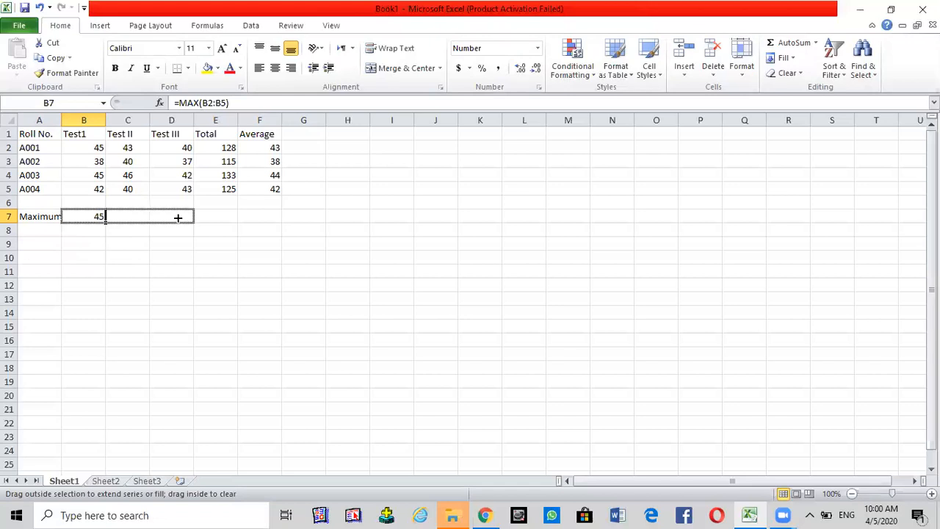
left_click_drag(178, 217, 177, 217)
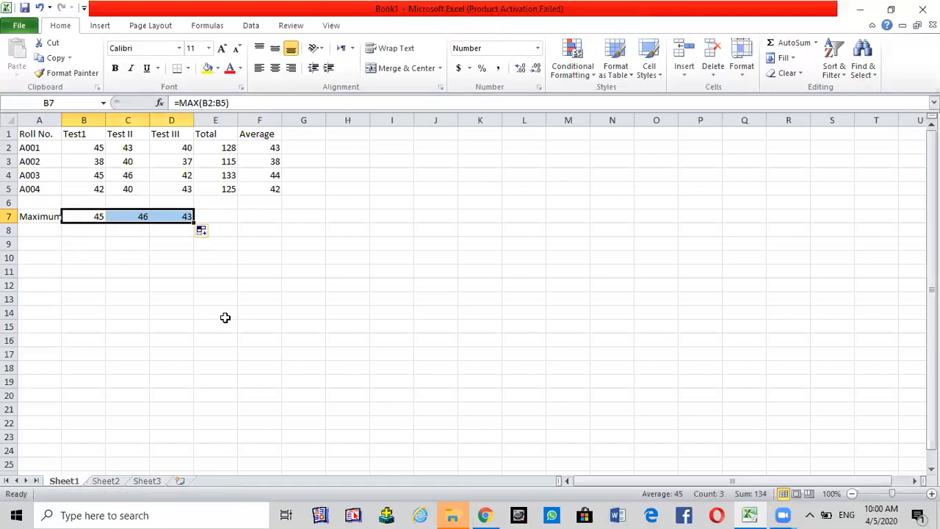
left_click(224, 317)
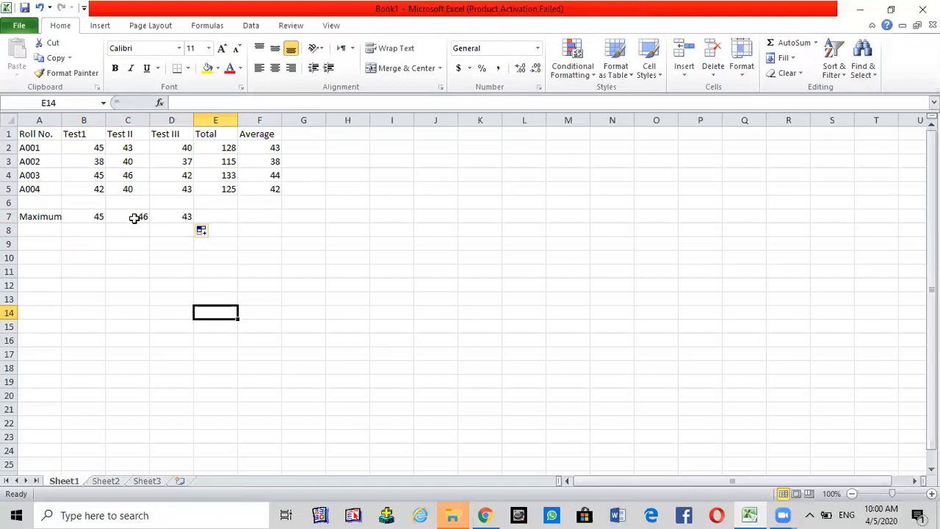
left_click(184, 218)
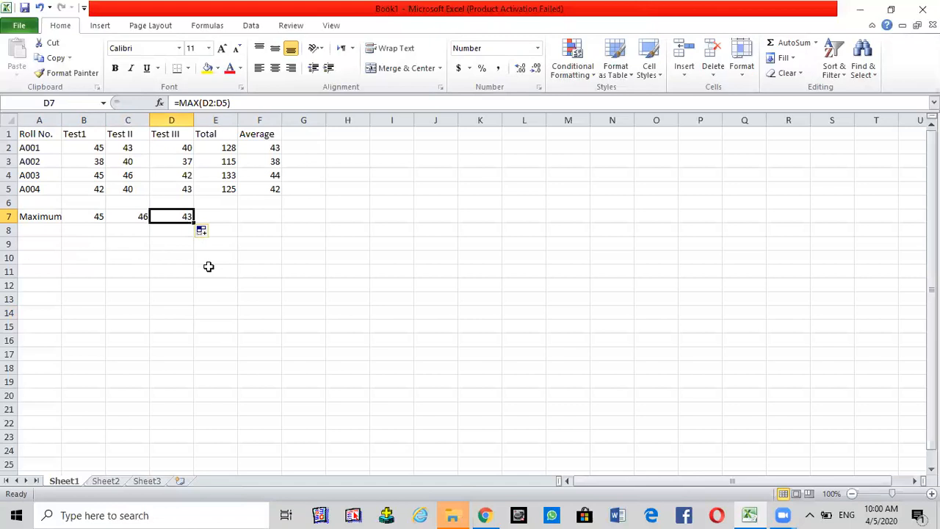
left_click_drag(186, 287, 186, 299)
Enter the row label "Minimum" in cell A8 below the Maximum label.
left_click(30, 228)
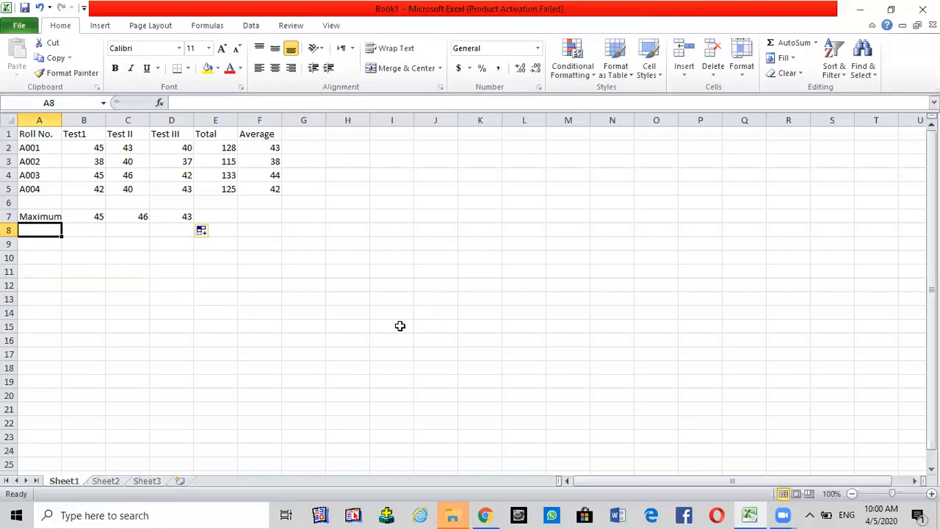
type("M")
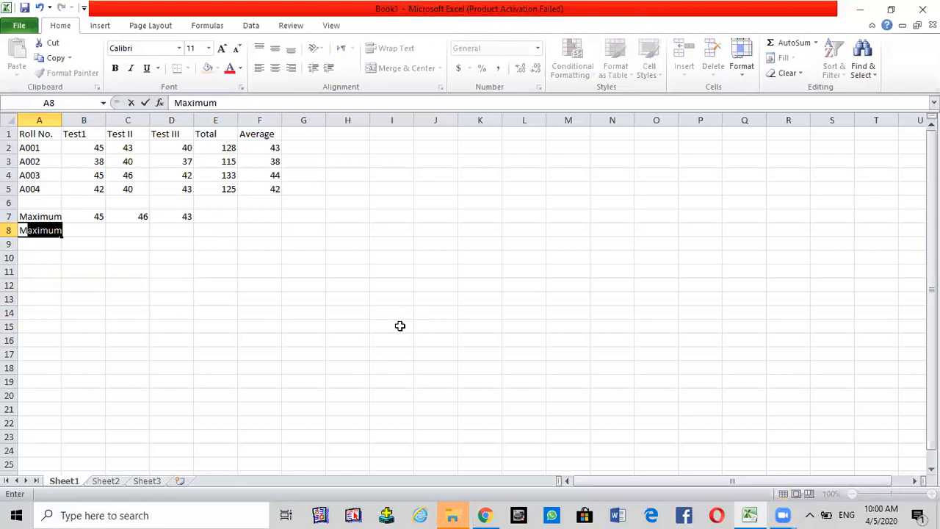
type("inimum")
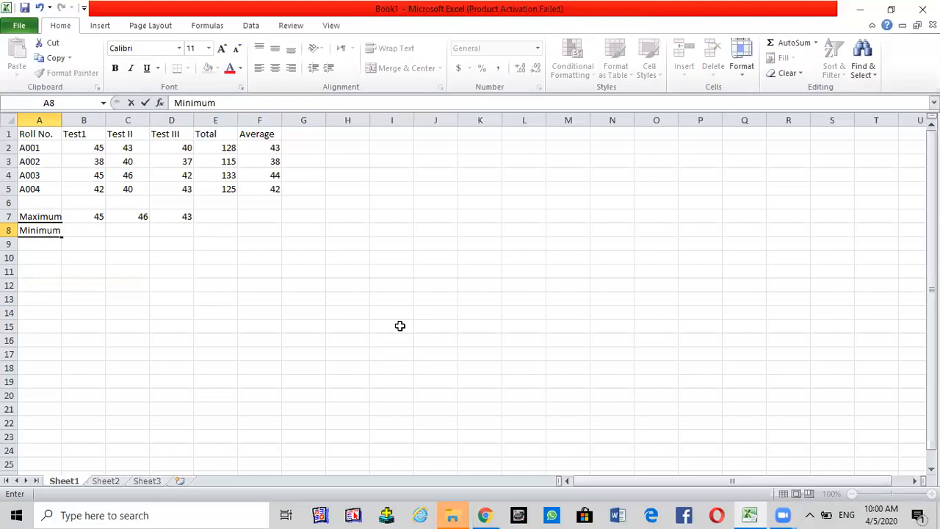
left_click(158, 302)
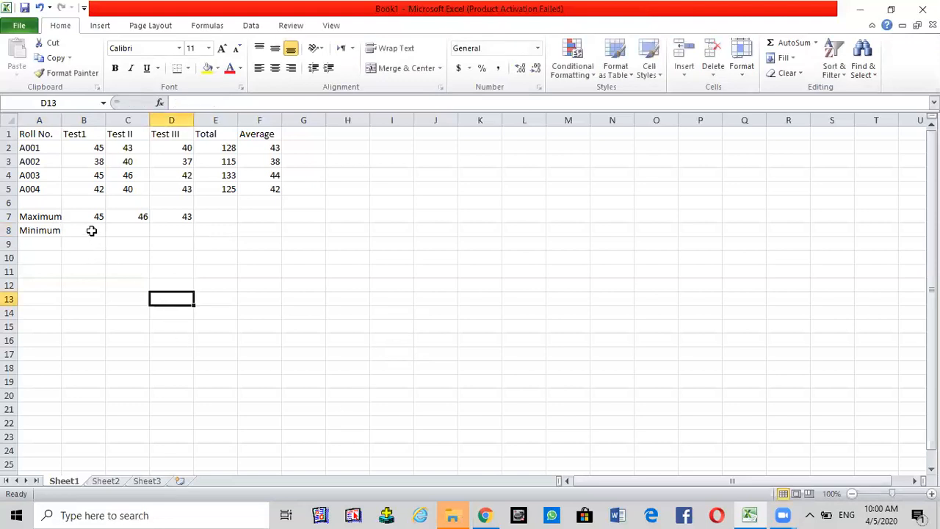
Calculate the lowest Test1 mark in cell B8 with =MIN(B2:B5), leaving out the Maximum row.
left_click(91, 231)
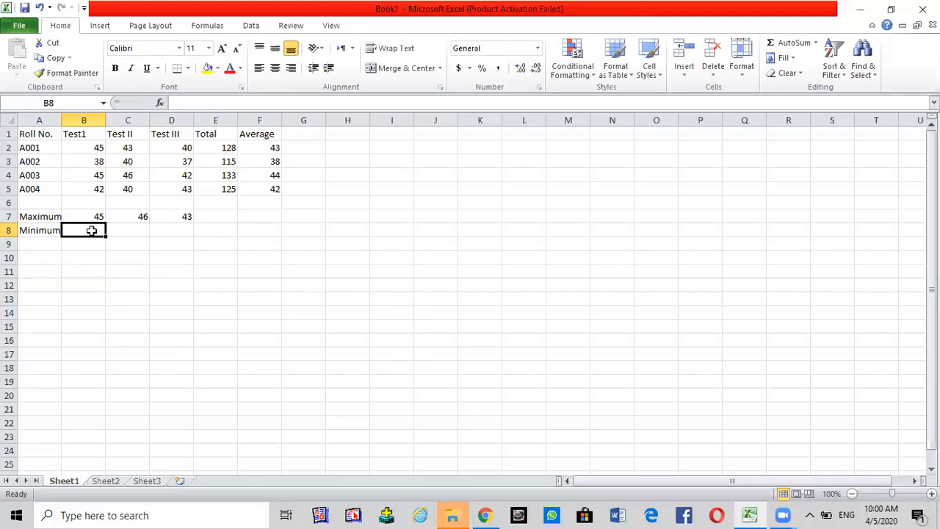
left_click(69, 268)
left_click(79, 229)
left_click(817, 44)
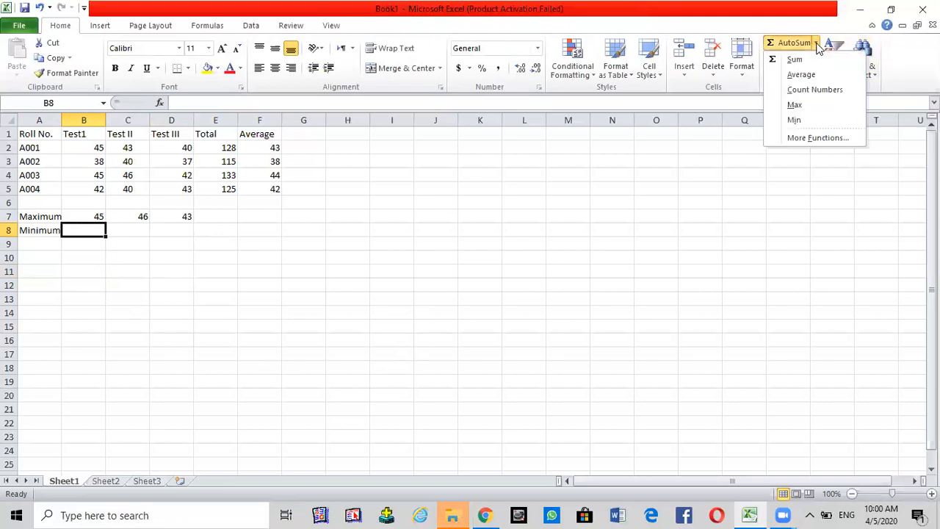
left_click(795, 121)
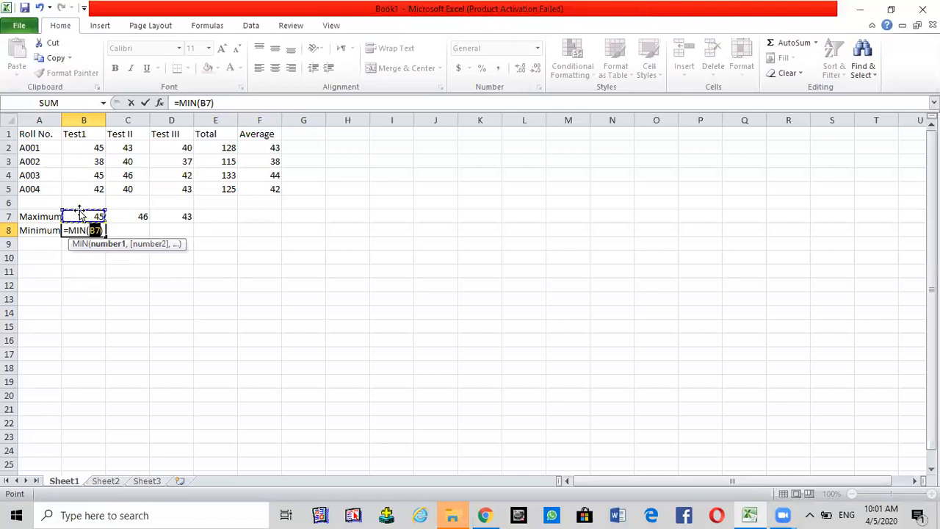
type("B5")
left_click_drag(97, 182, 103, 152)
left_click_drag(106, 152, 108, 192)
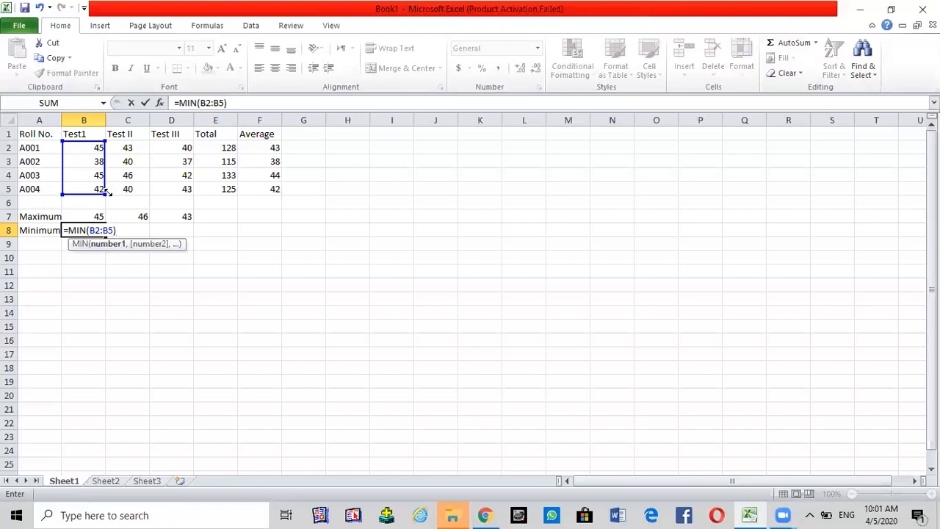
left_click_drag(107, 192, 108, 192)
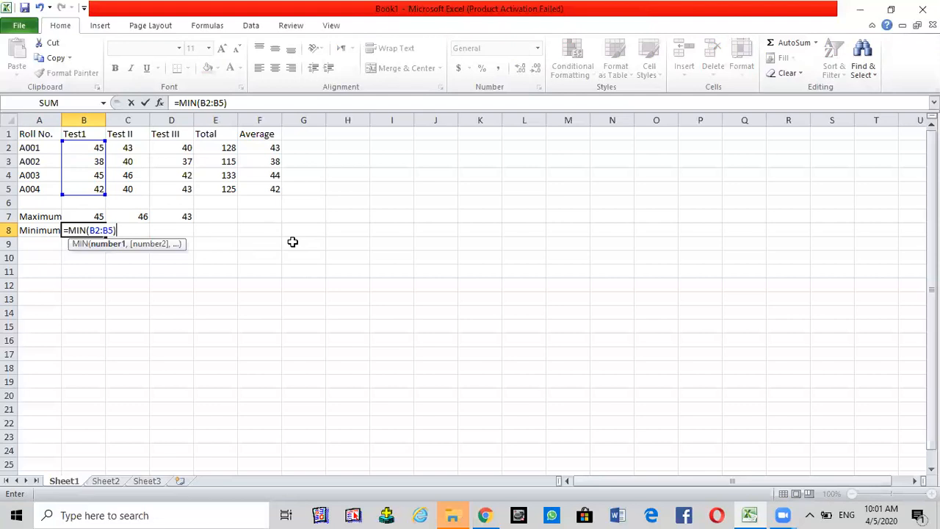
key("Return")
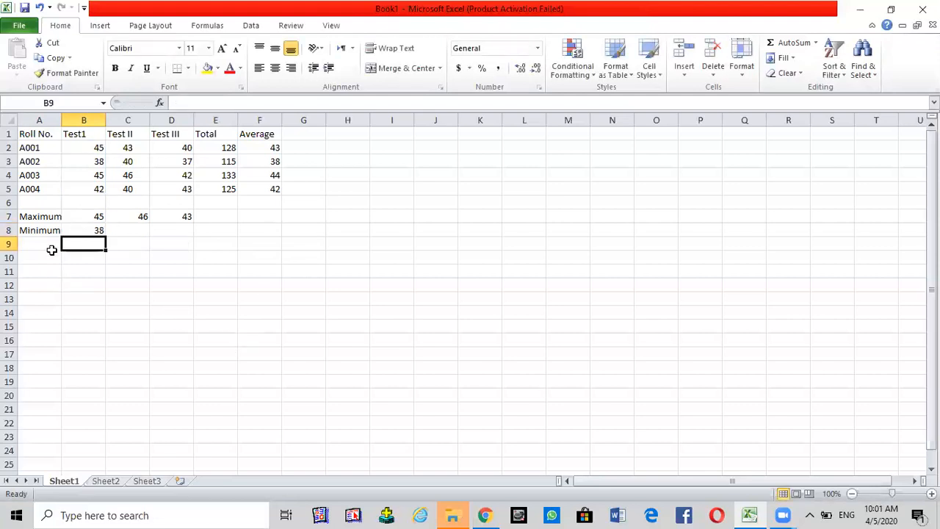
Fill the Minimum formula from B8 across to D8 for Test II and Test III.
left_click(77, 229)
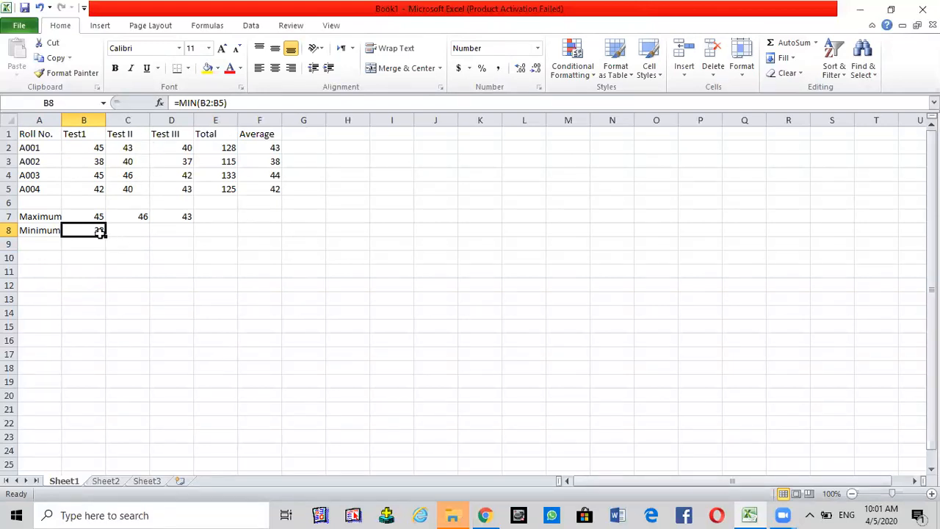
left_click_drag(106, 240, 184, 239)
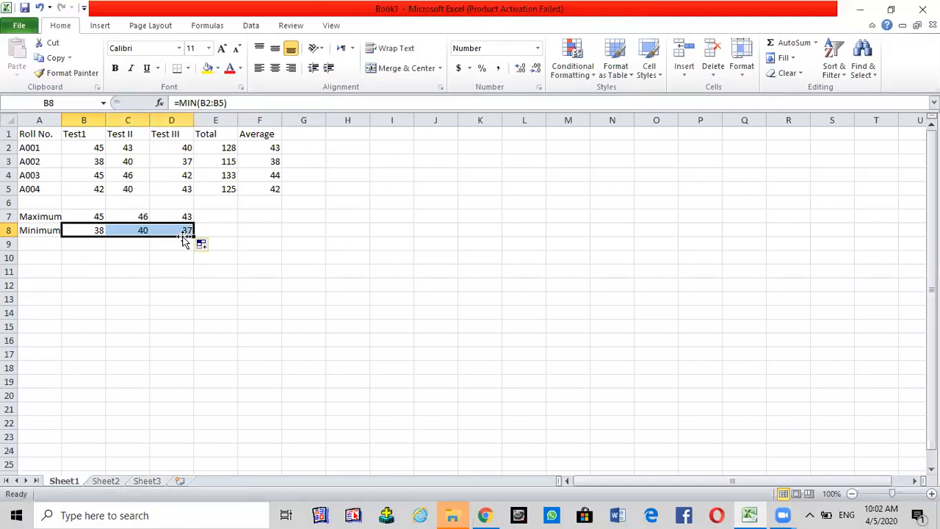
left_click(188, 312)
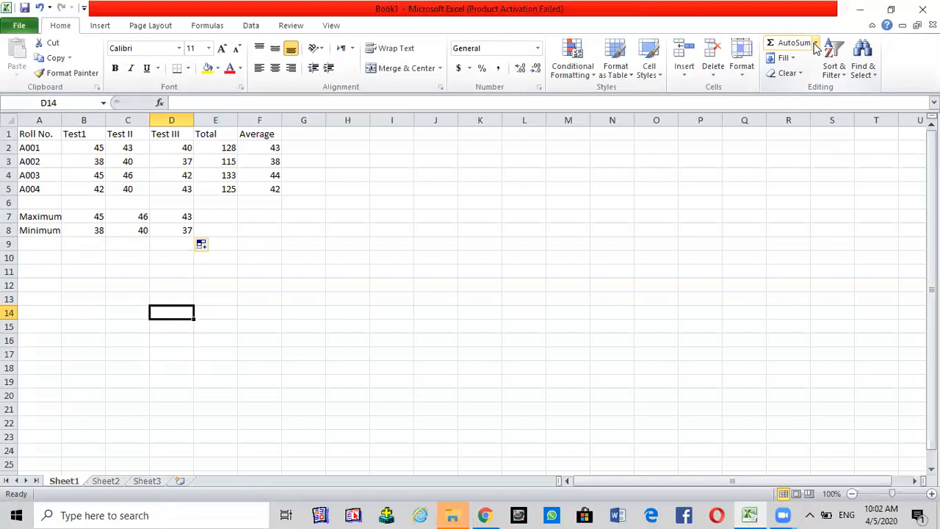
key("alt+r")
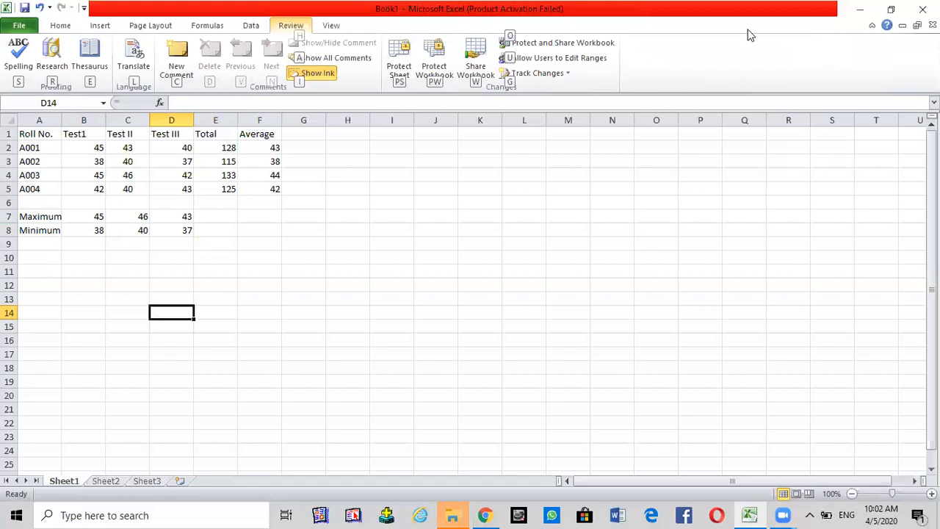